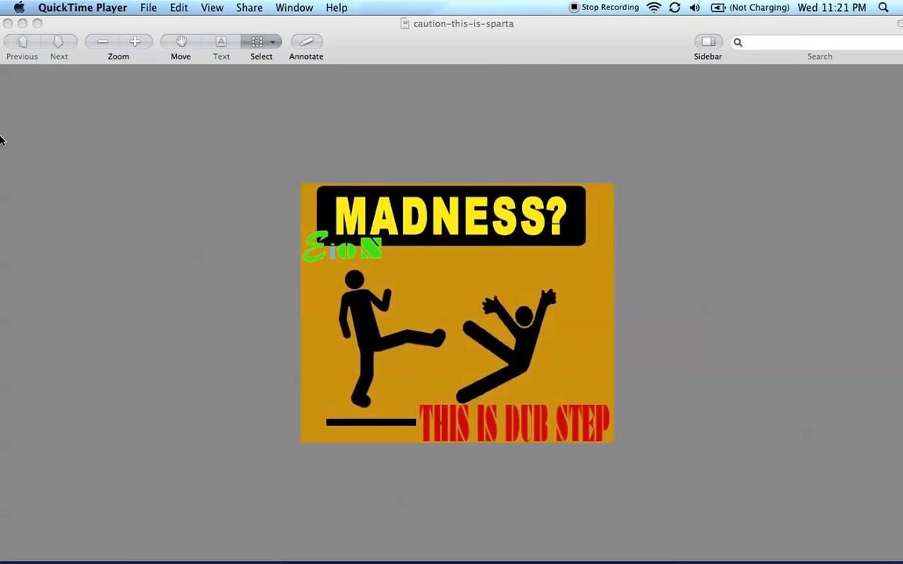
Close the caution-this-is-sparta image in Preview
left_click(372, 50)
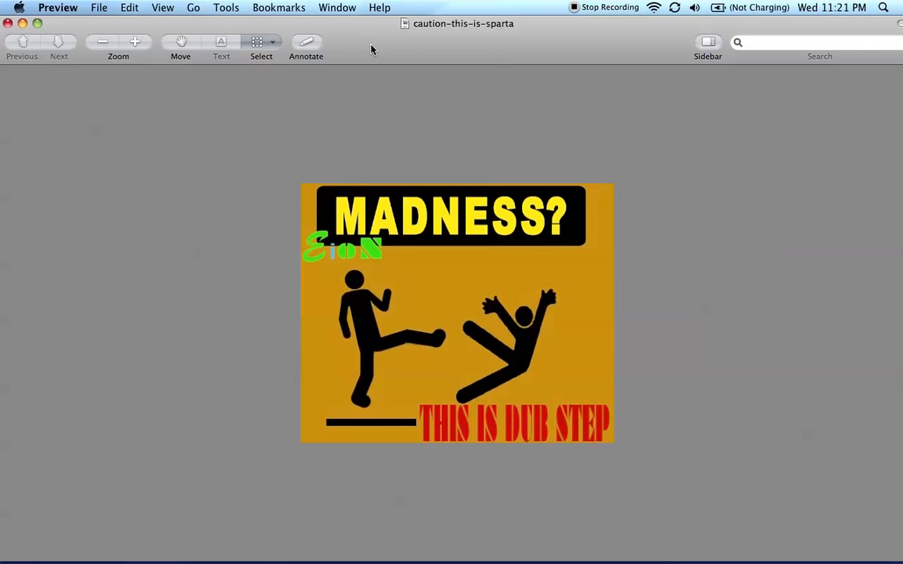
left_click(8, 23)
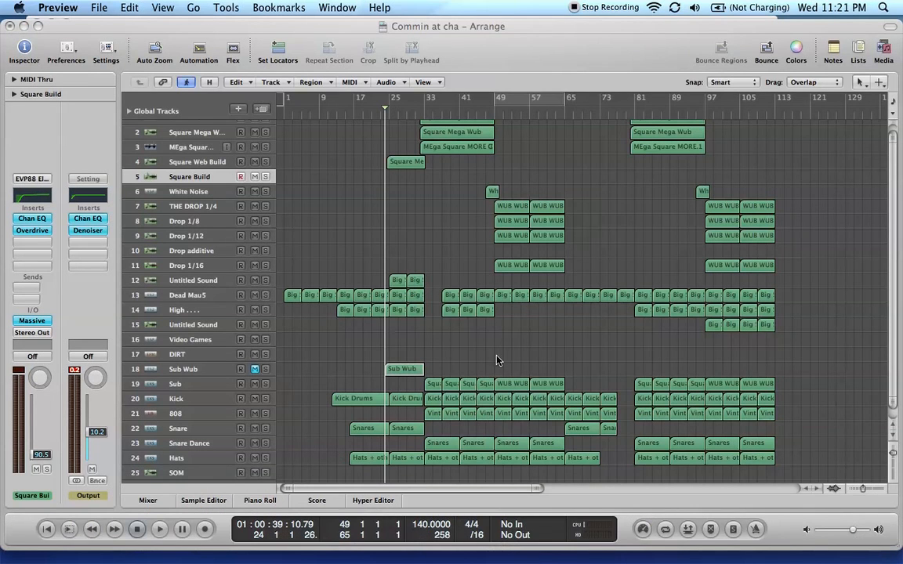
Switch to Safari and play the Unfinished track on the SoundCloud page with the system volume raised
mouse_move(437, 562)
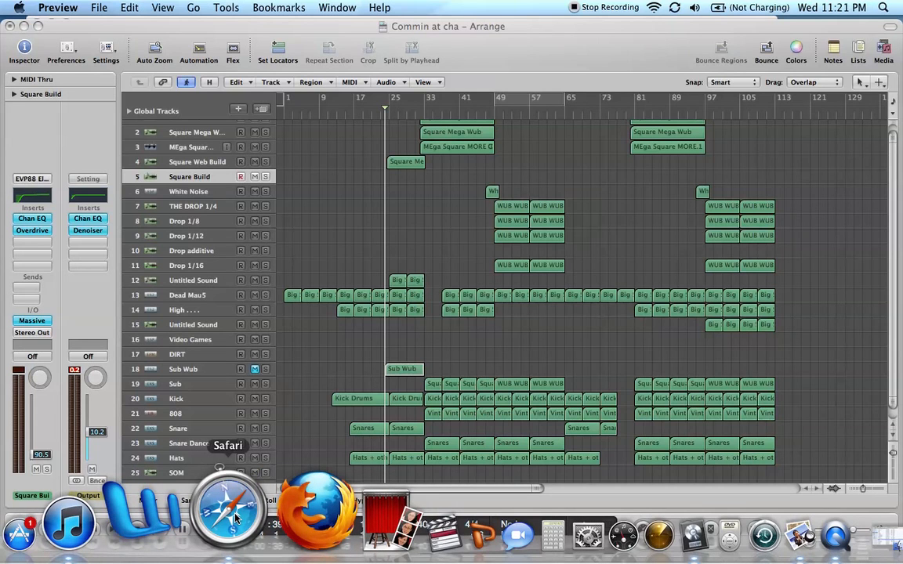
left_click(235, 517)
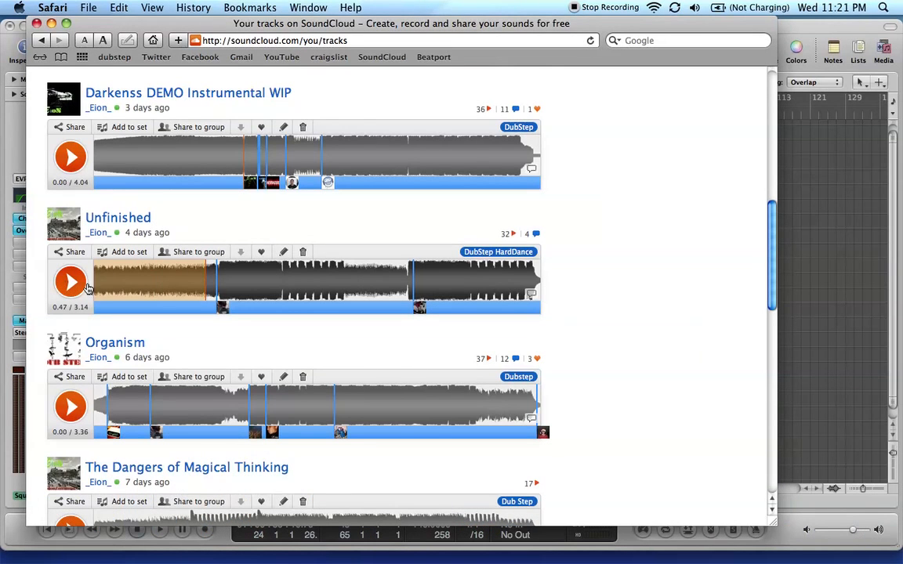
left_click(173, 282)
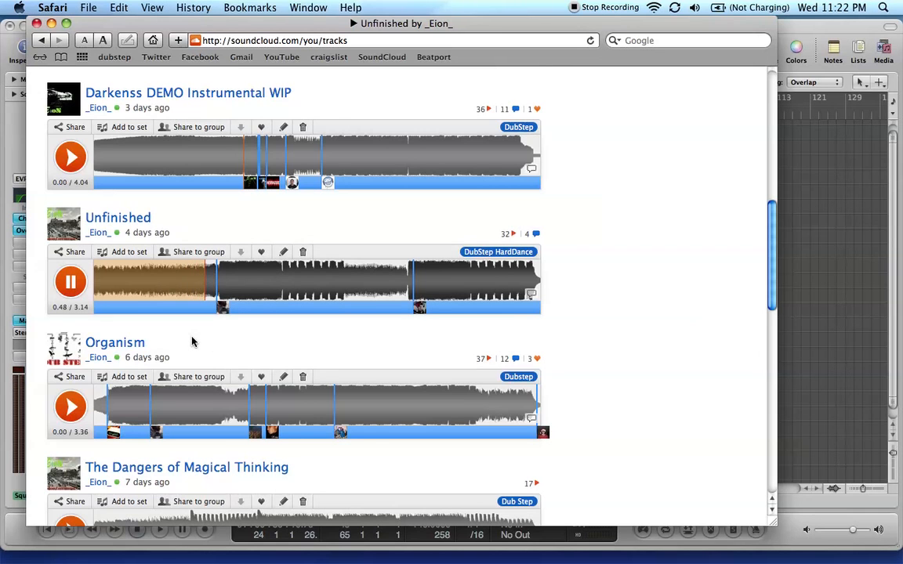
key("XF86AudioRaiseVolume")
key("XF86AudioRaiseVolume")
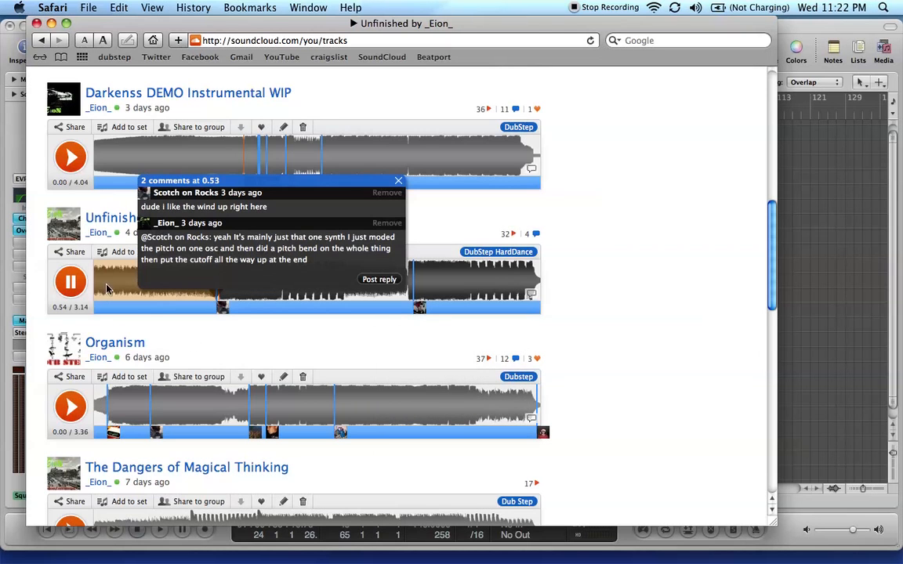
Switch to Logic Pro and open the Massive instrument of the Square Web Build track with its whole window in view
left_click(797, 30)
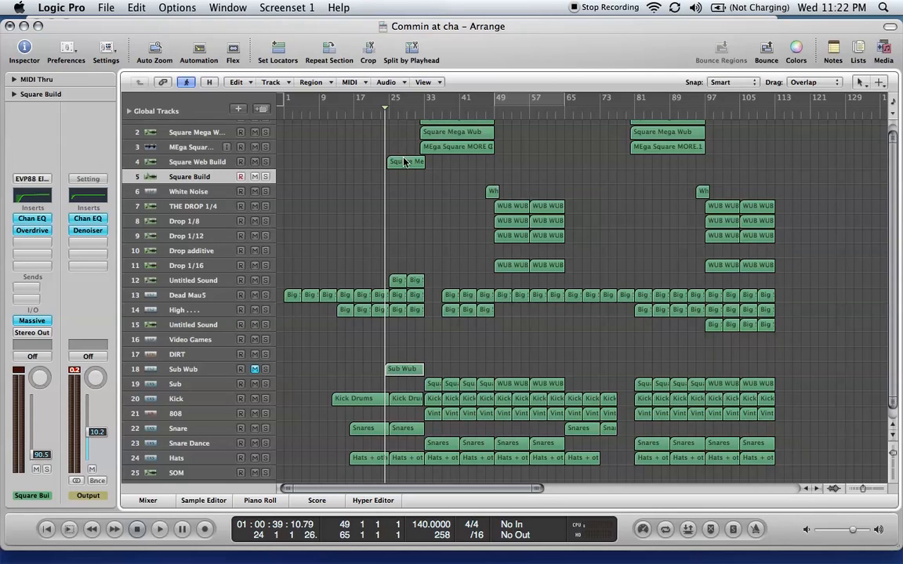
left_click(414, 164)
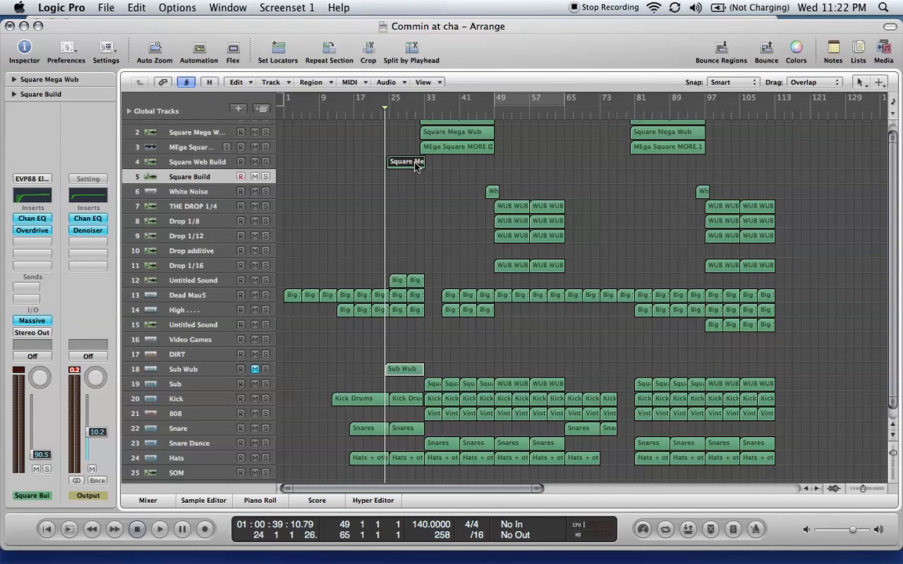
left_click(186, 162)
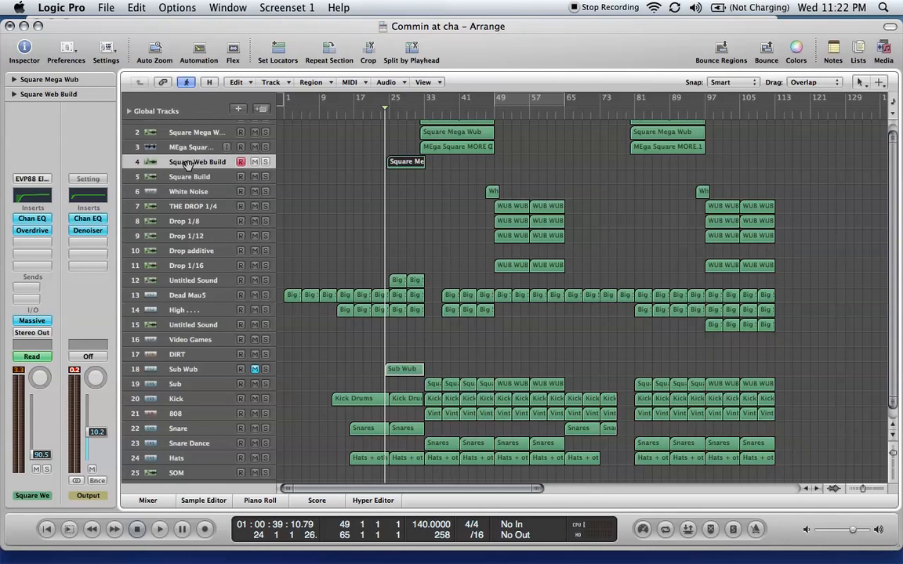
left_click(33, 322)
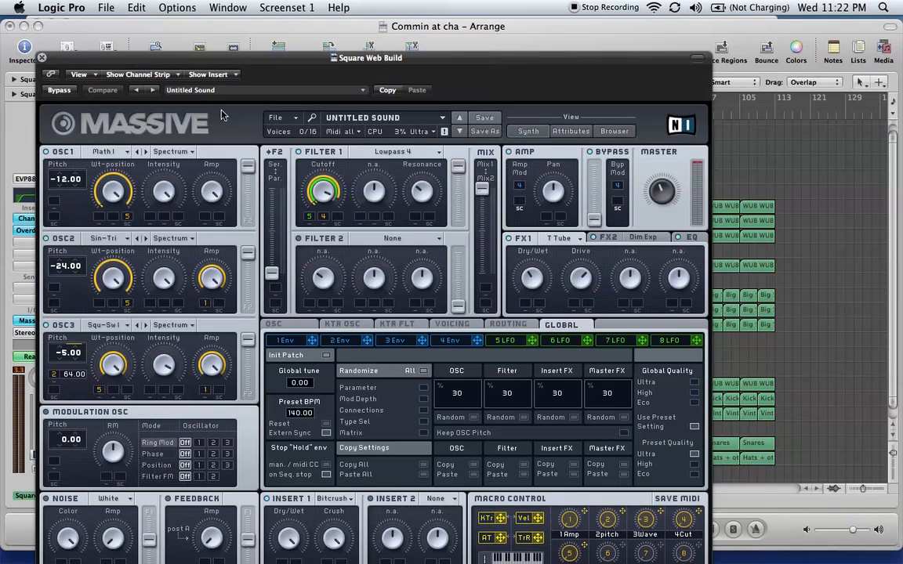
left_click_drag(267, 57, 333, 11)
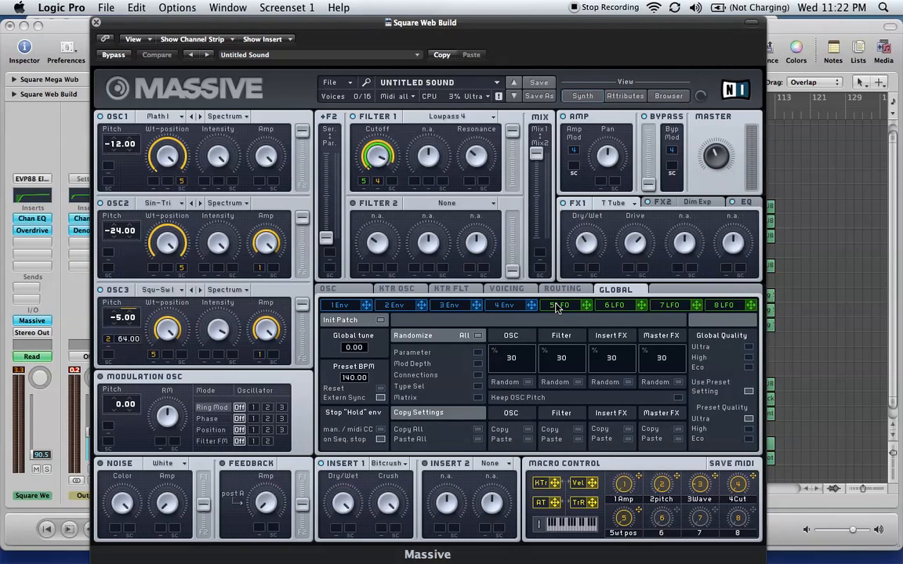
Examine the 4 Env and 5 LFO settings in Massive and audition the sound with Musical Typing notes
left_click(504, 305)
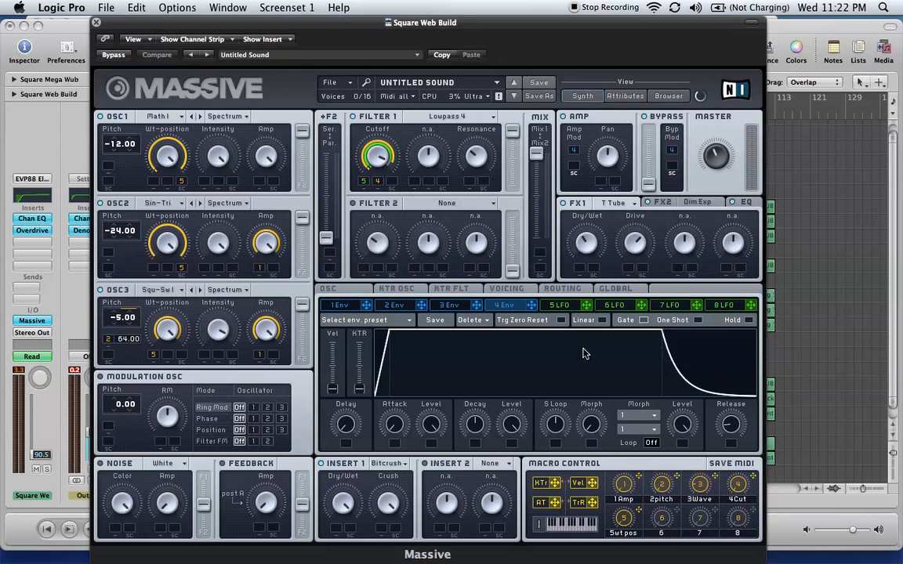
left_click(558, 306)
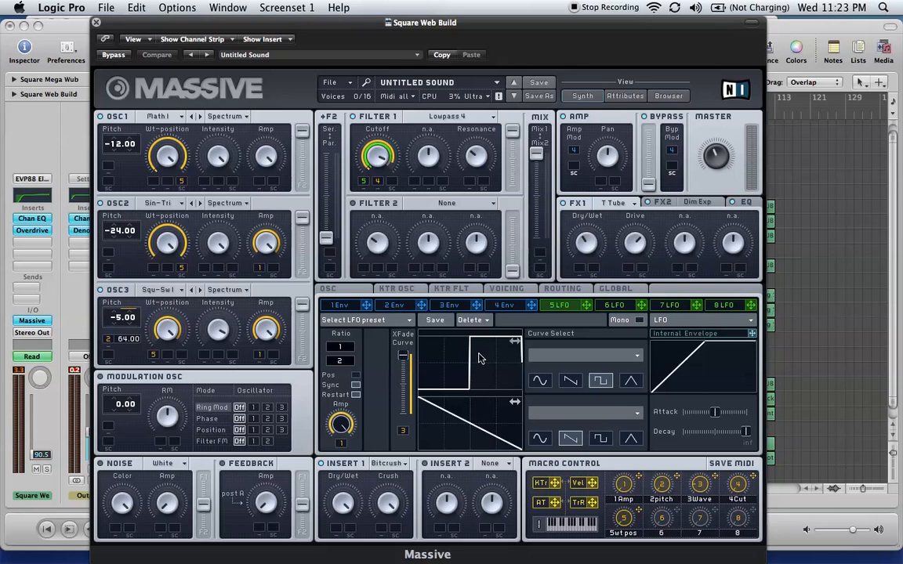
key("Caps_Lock")
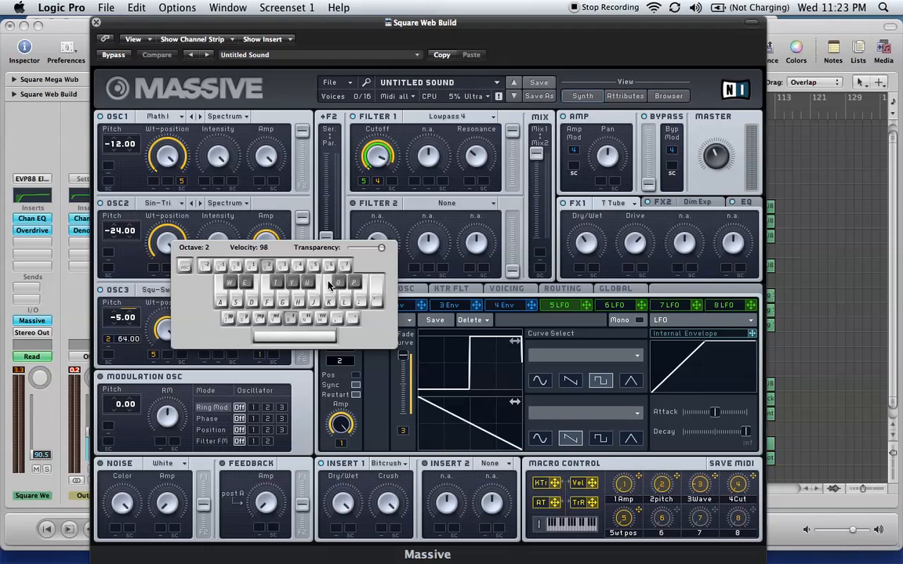
key("g")
key("g")
key("Caps_Lock")
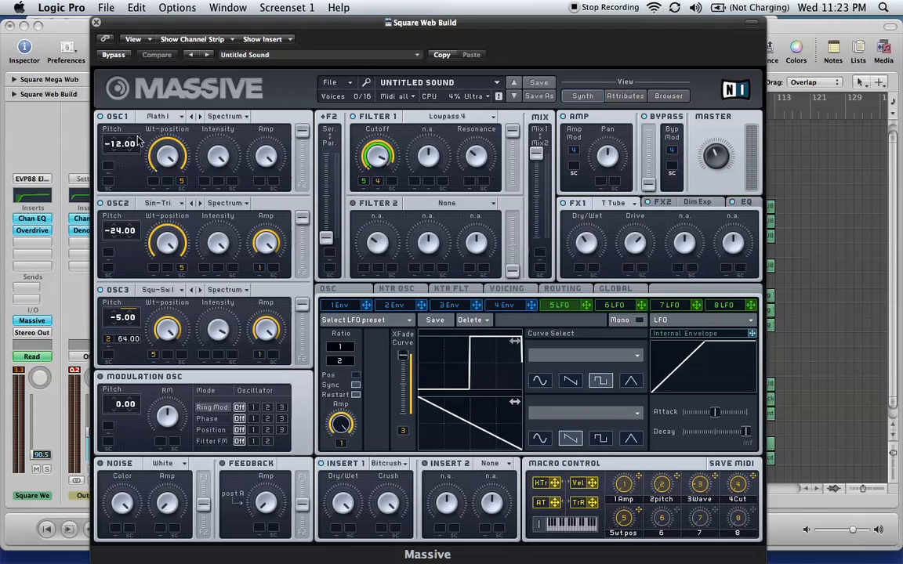
Check the wavetable choices of oscillators 1, 2 and 3 in Massive
left_click(174, 117)
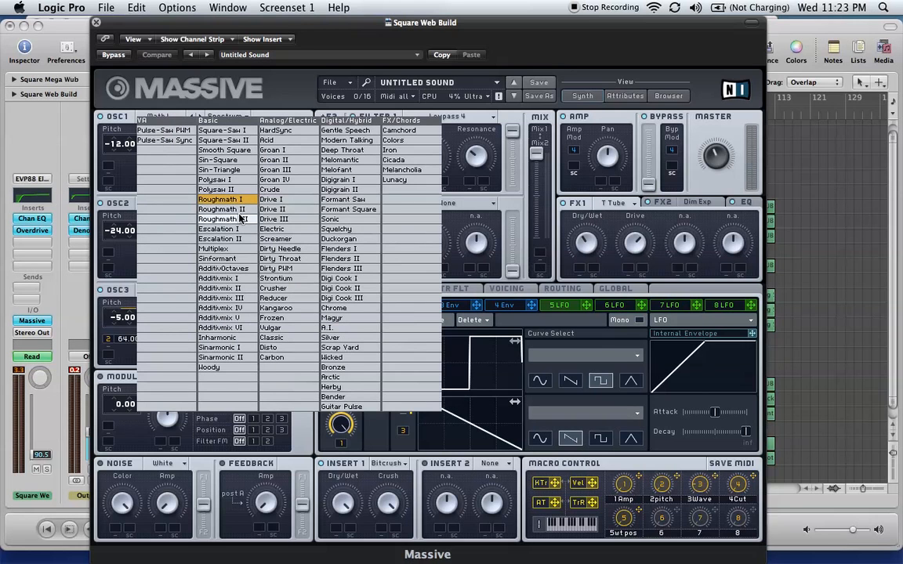
left_click(220, 111)
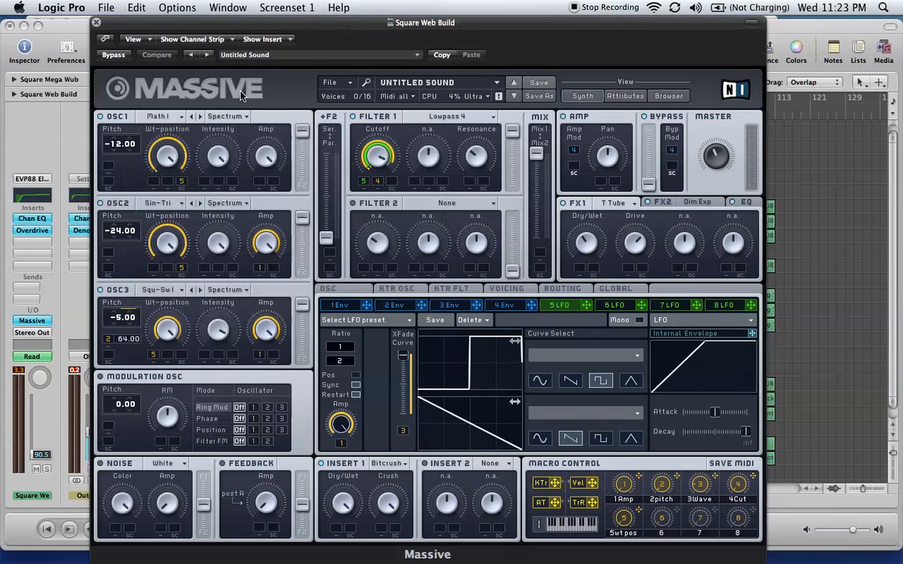
left_click(152, 203)
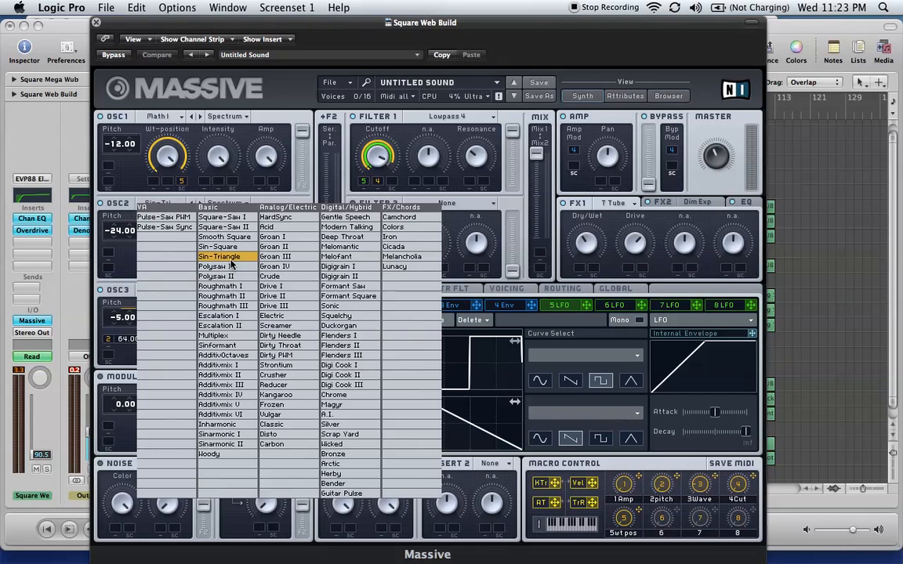
left_click(108, 235)
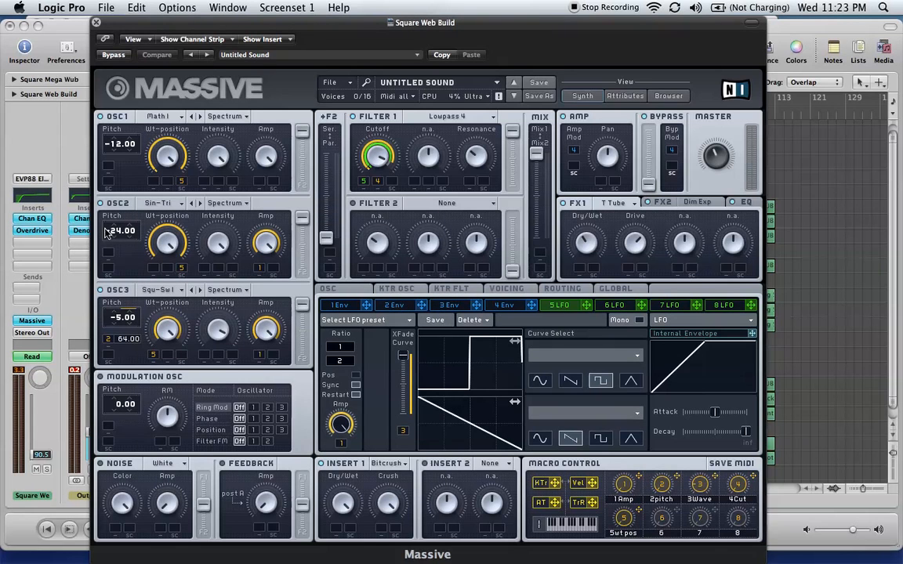
left_click(182, 293)
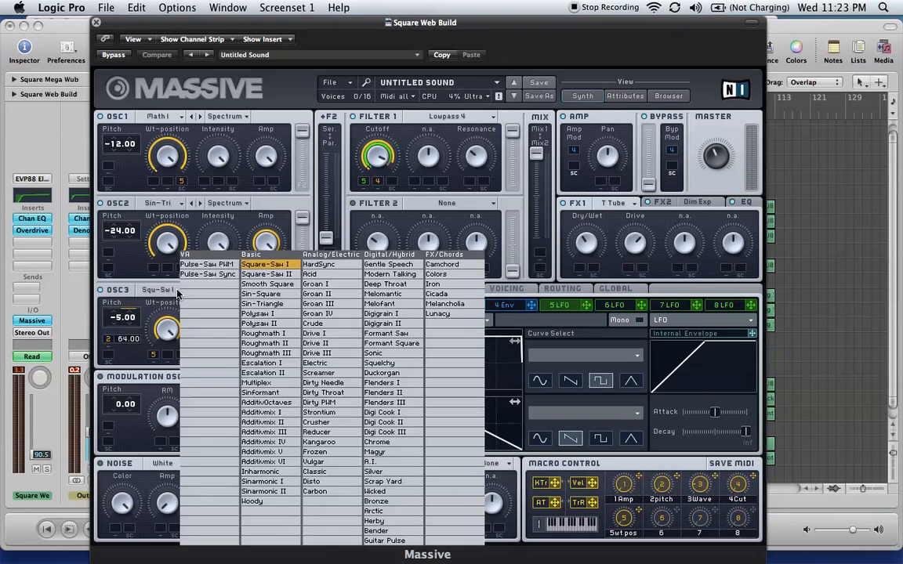
left_click(272, 274)
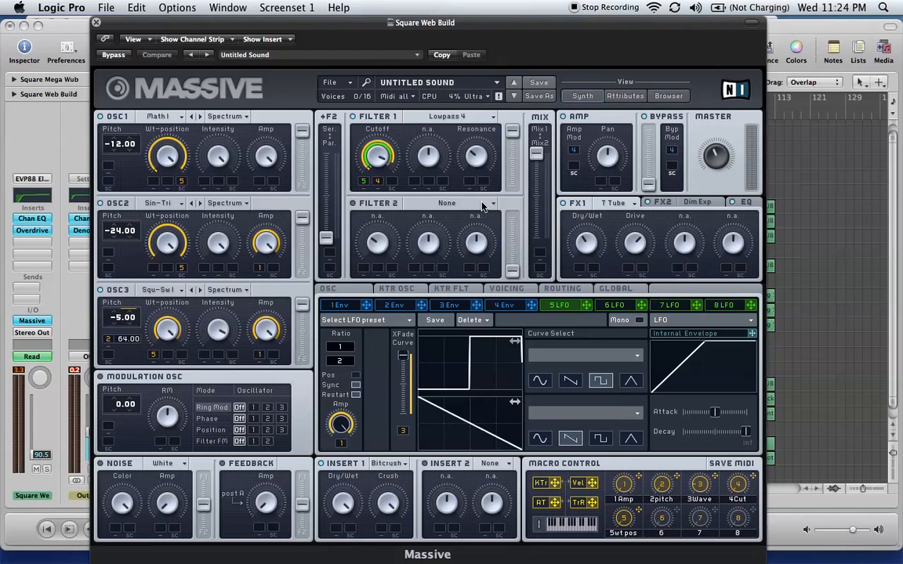
Audition the Square Web Build sound at a higher system volume with the Musical Typing notes G and A
left_click_drag(328, 24, 747, 64)
left_click(444, 207)
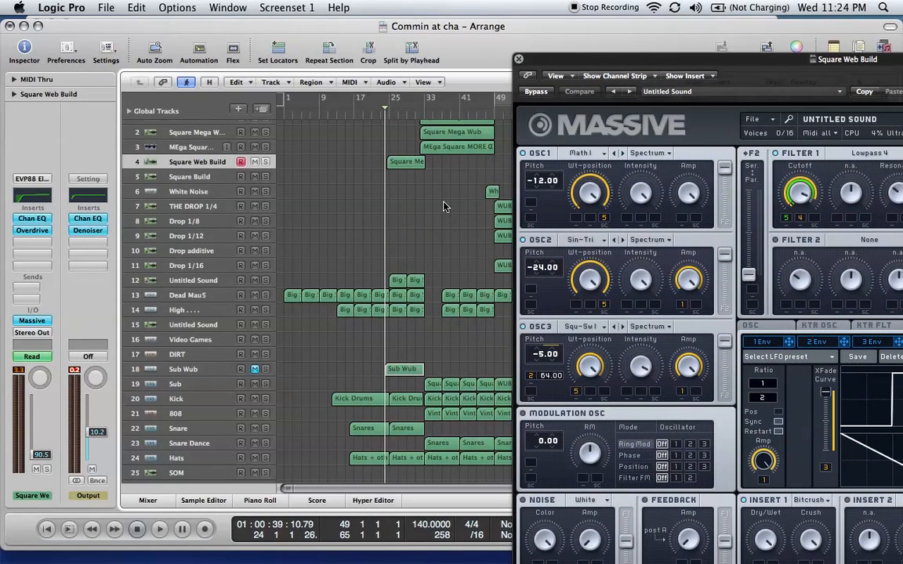
key("Caps_Lock")
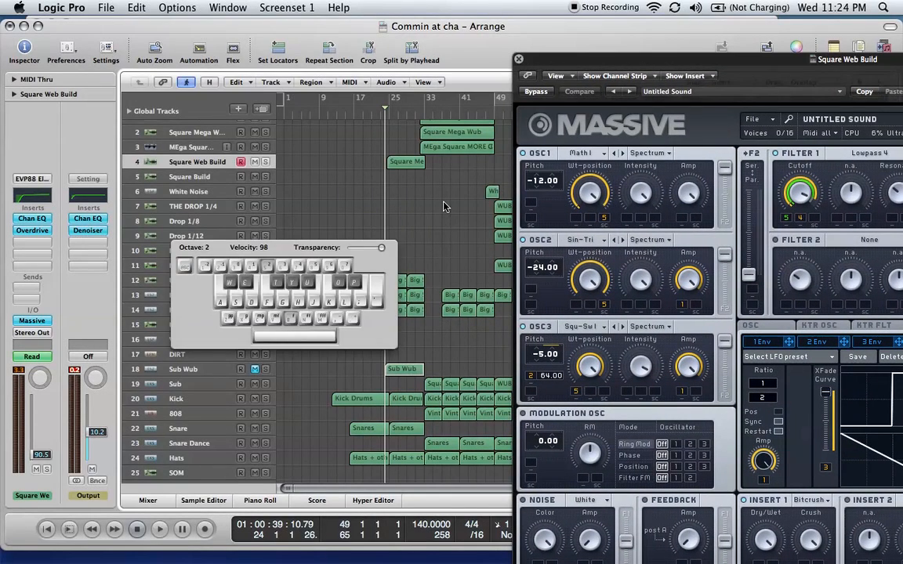
key("XF86AudioRaiseVolume")
key("g")
key("a")
left_click_drag(684, 62, 282, 8)
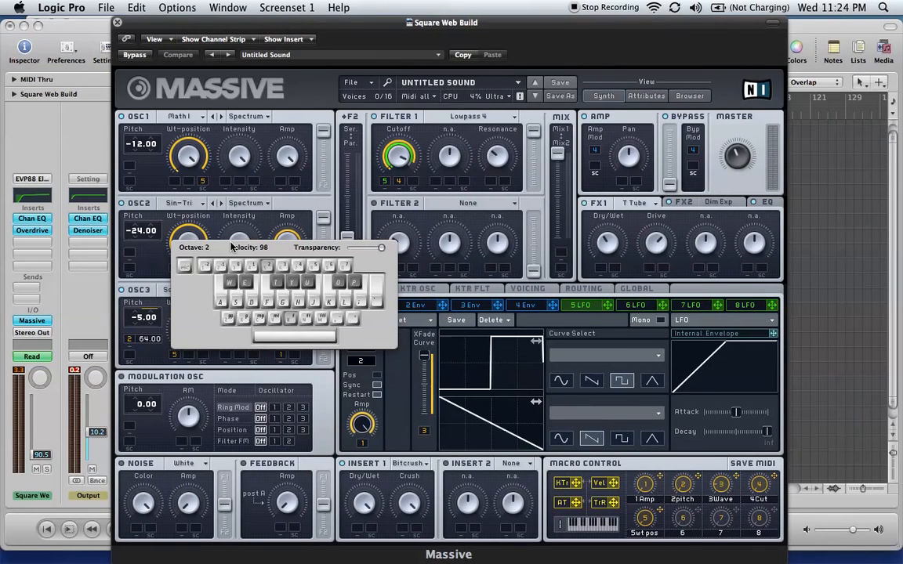
key("Caps_Lock")
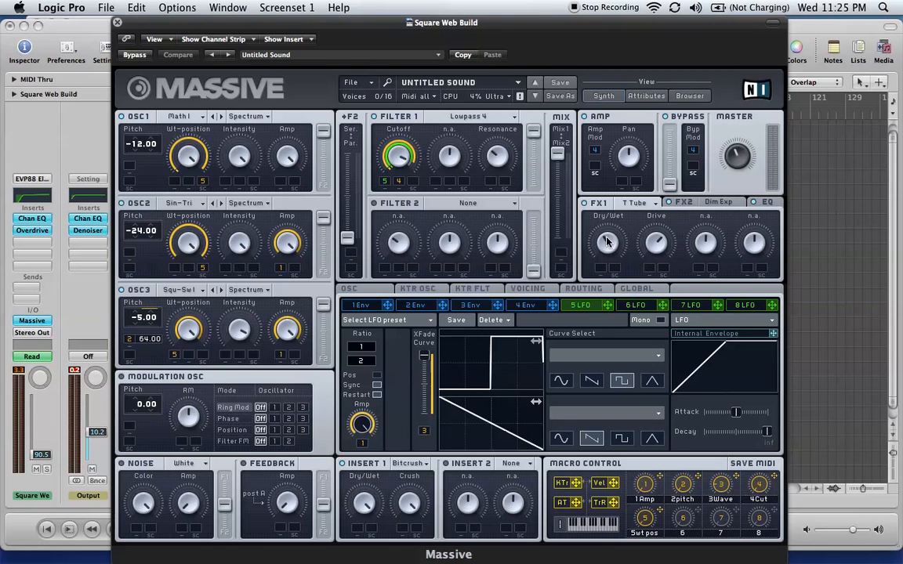
Examine the FX1 T Tube, FX2 Dim Exp and EQ settings in Massive
left_click_drag(608, 242, 608, 243)
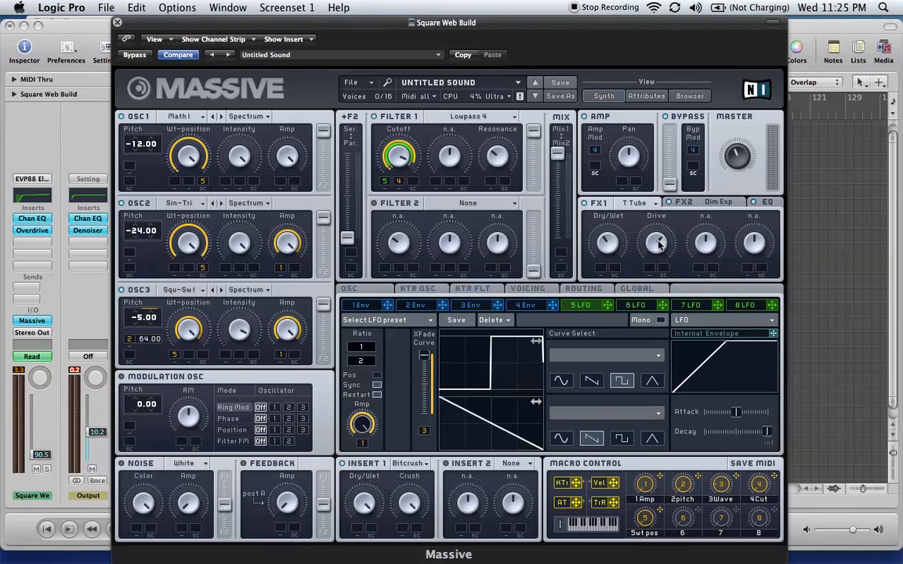
left_click(721, 204)
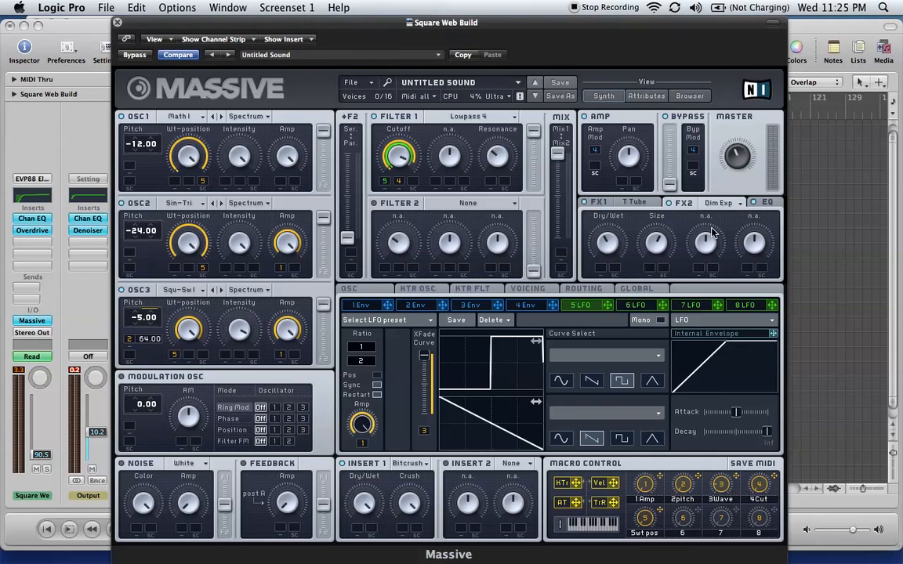
left_click(767, 203)
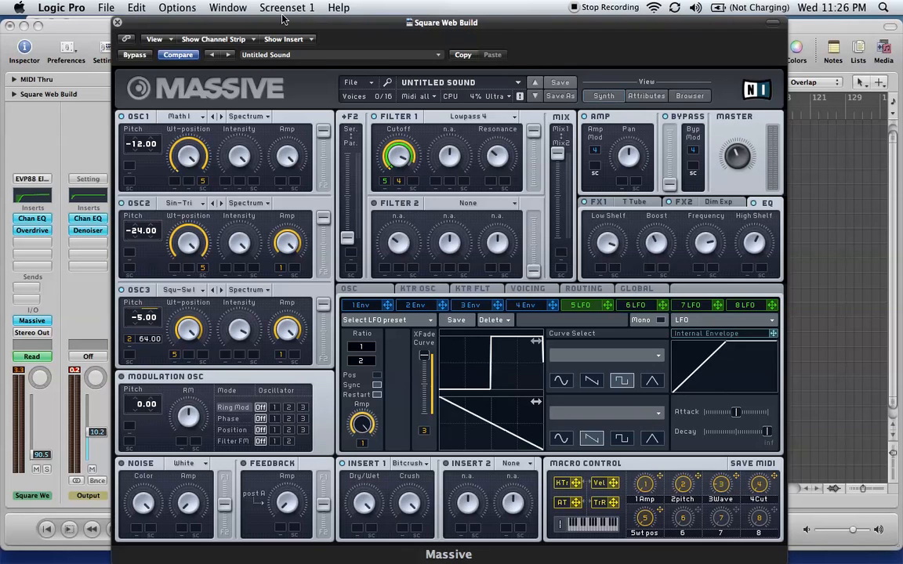
Uncover the arrangement, solo the Square Web Build track and play its region with the system volume raised
left_click_drag(264, 26, 810, 153)
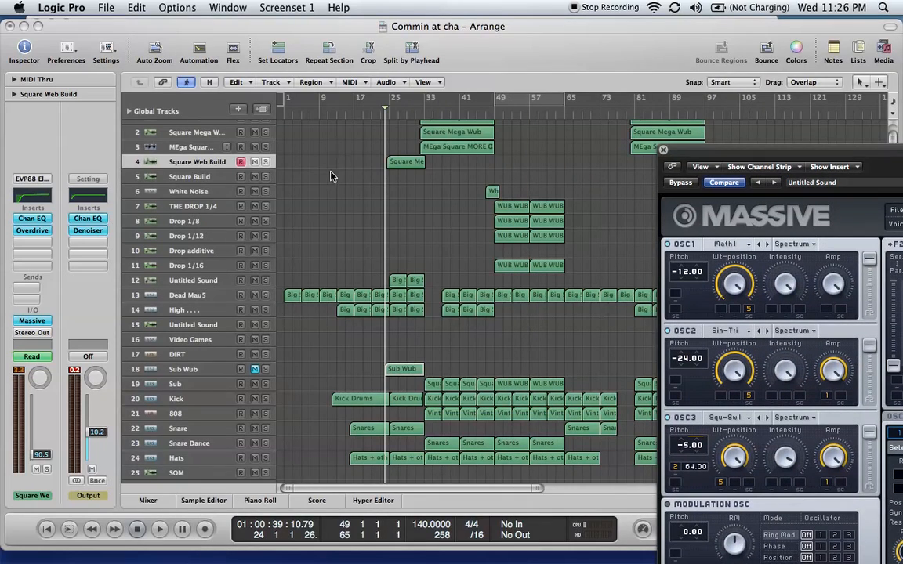
left_click(264, 161)
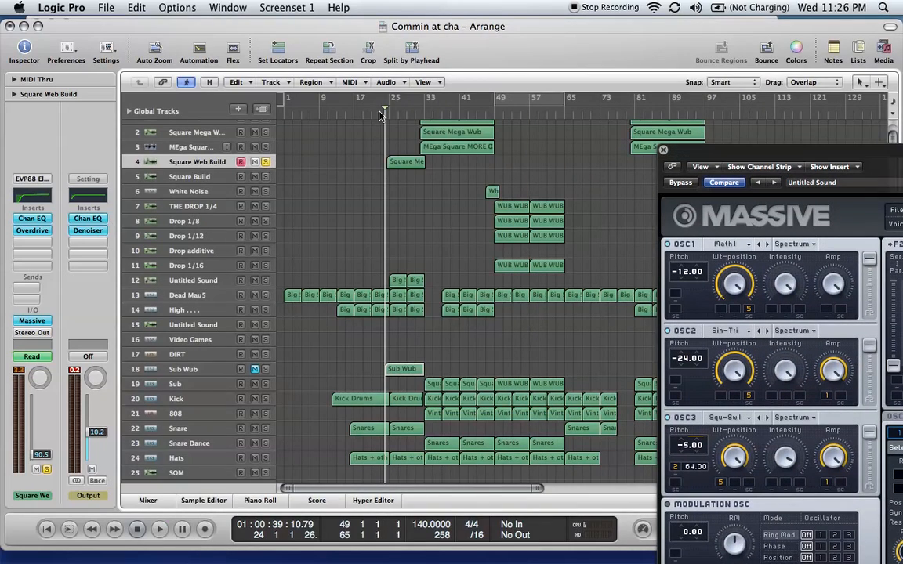
key("space")
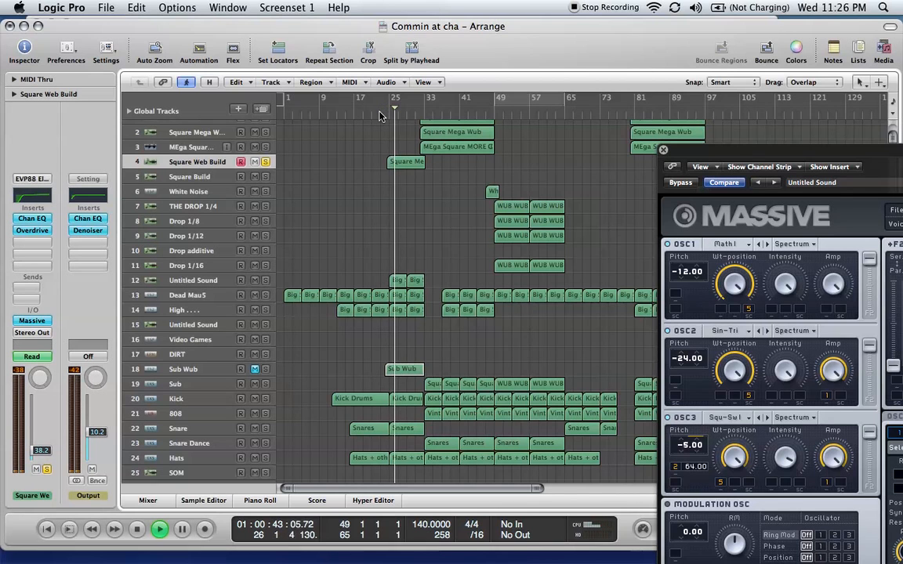
key("XF86AudioRaiseVolume")
key("XF86AudioRaiseVolume")
key("XF86AudioRaiseVolume")
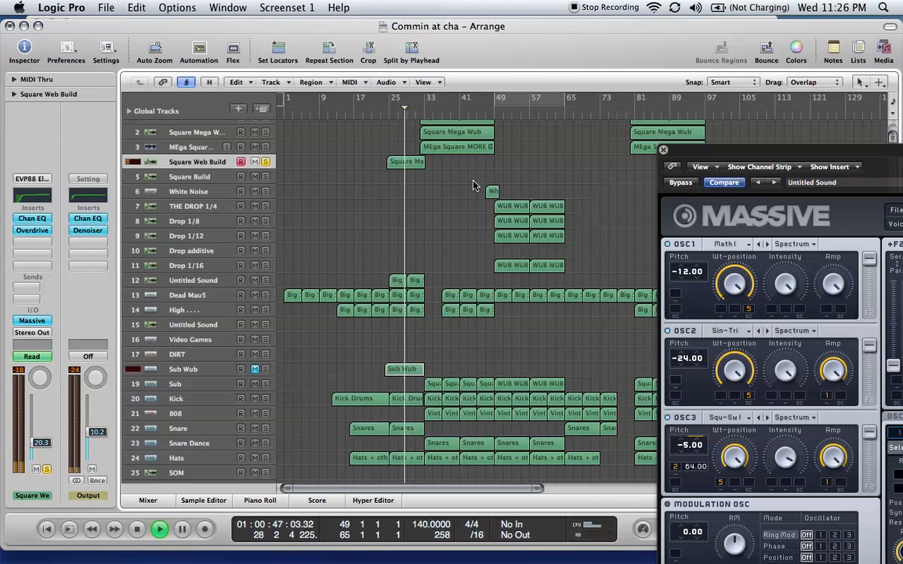
View the Square Web Build track's volume automation during playback, hide it and stop playback
key("a")
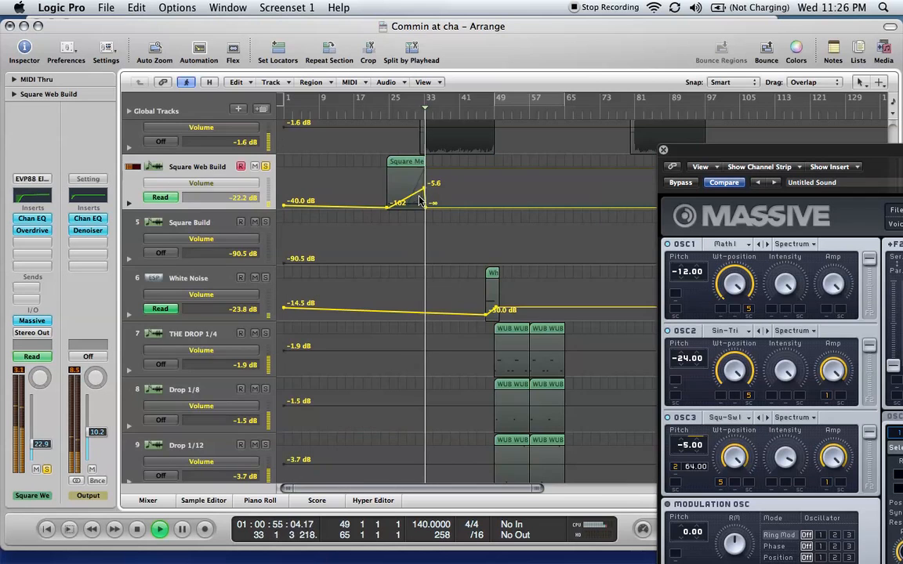
key("a")
key("ctrl+Up")
key("Caps_Lock")
key("Caps_Lock")
key("space")
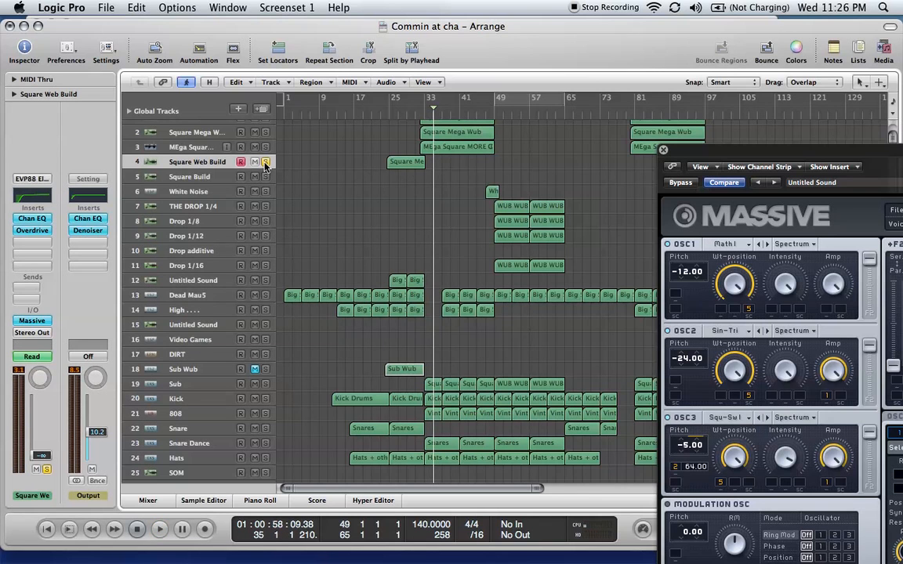
Turn off solo on the Square Web Build track and show the tracks' volume automation
key("ctrl+Down")
key("a")
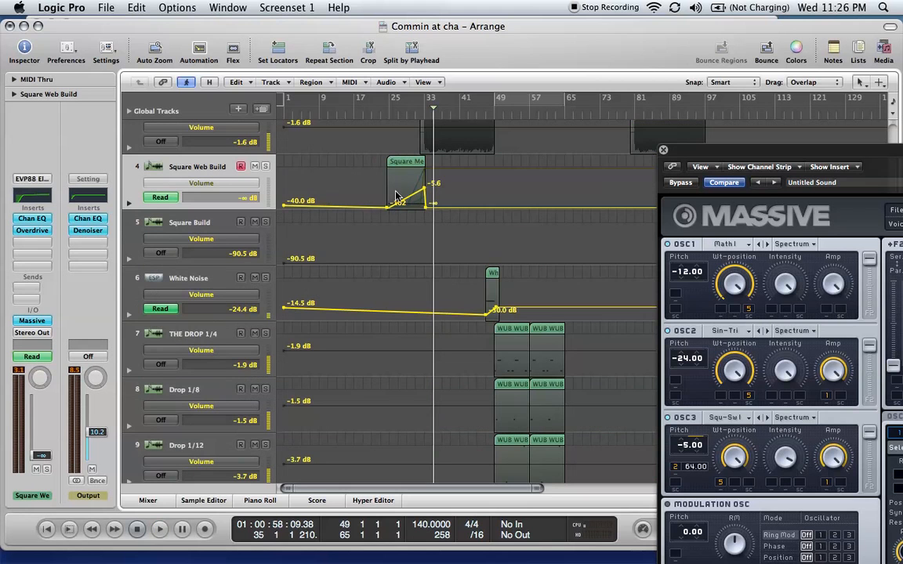
Bring the full Massive window back into view and assign 5 LFO to the modulation slot of Filter 1's cutoff
left_click_drag(754, 152, 592, 39)
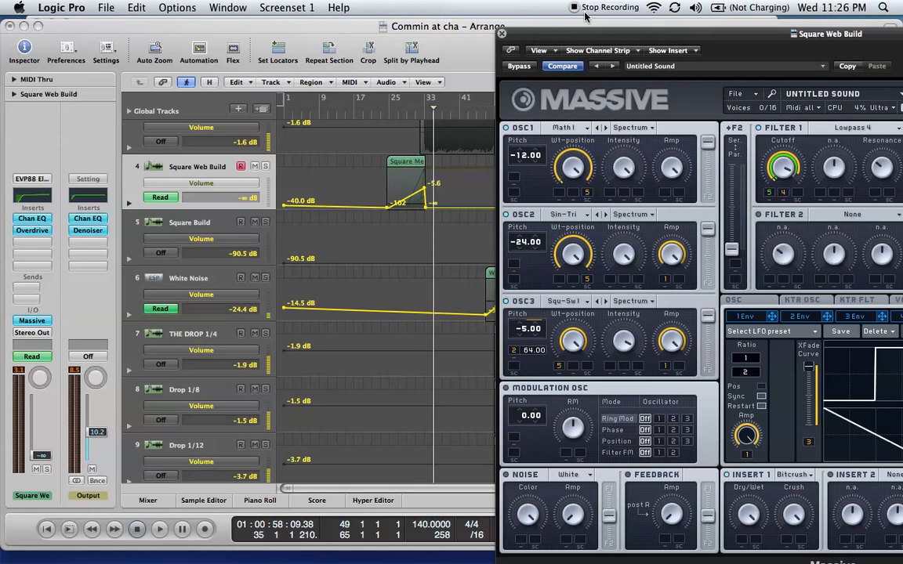
left_click_drag(559, 35, 231, 4)
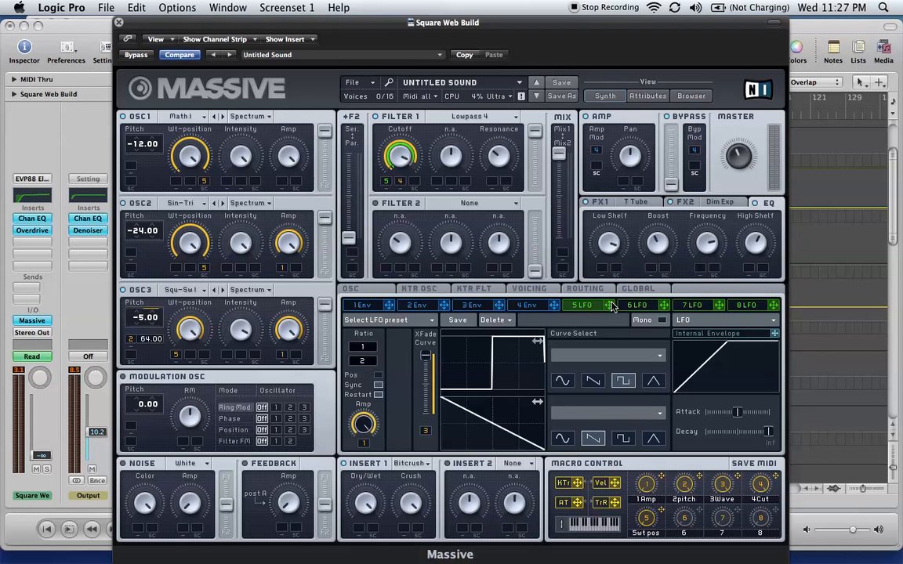
left_click_drag(612, 308, 387, 186)
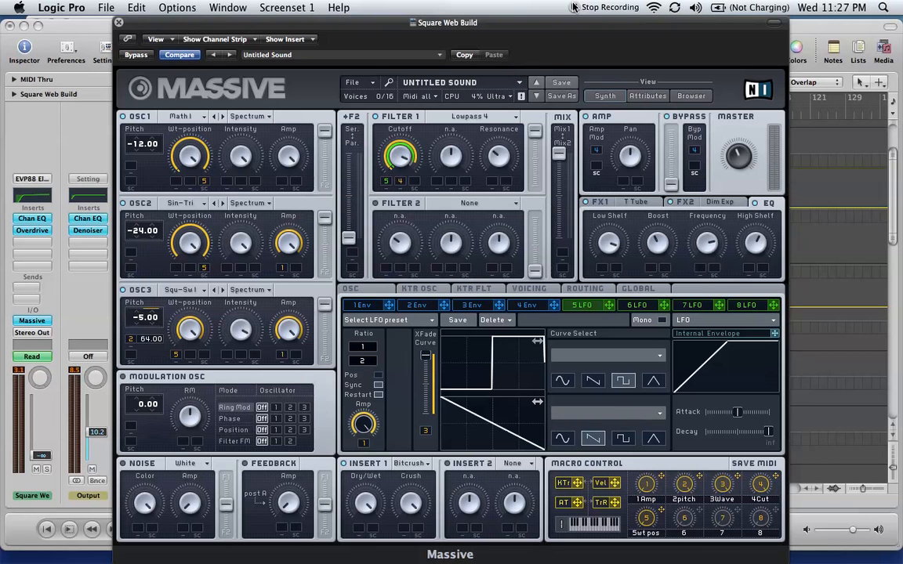
left_click_drag(500, 23, 521, 23)
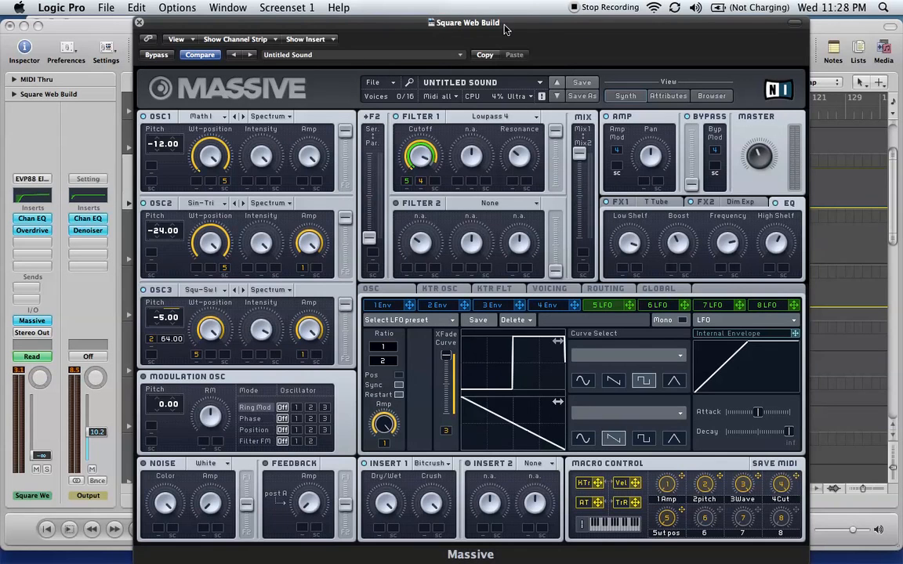
left_click_drag(590, 31, 579, 32)
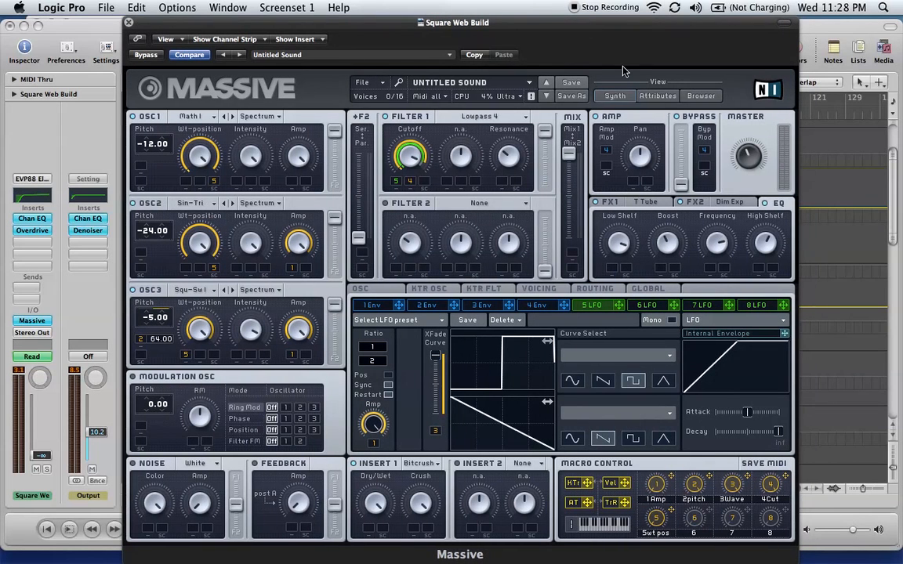